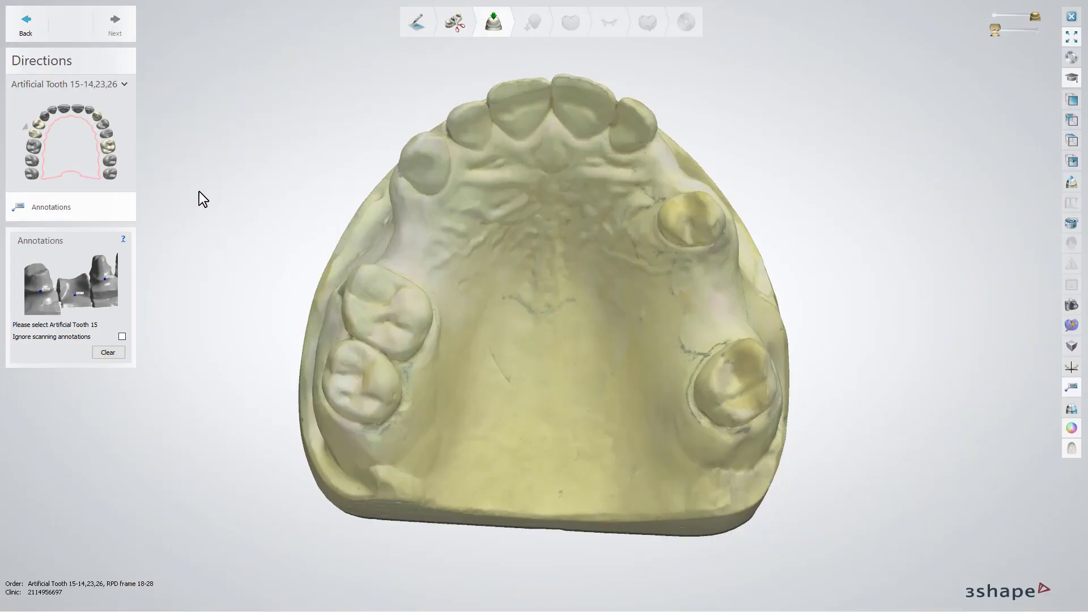
- Mark the artificial tooth positions 15, 14, 23 and 26 on the upper jaw
{"action": "left_click", "coordinate": [400, 261]}
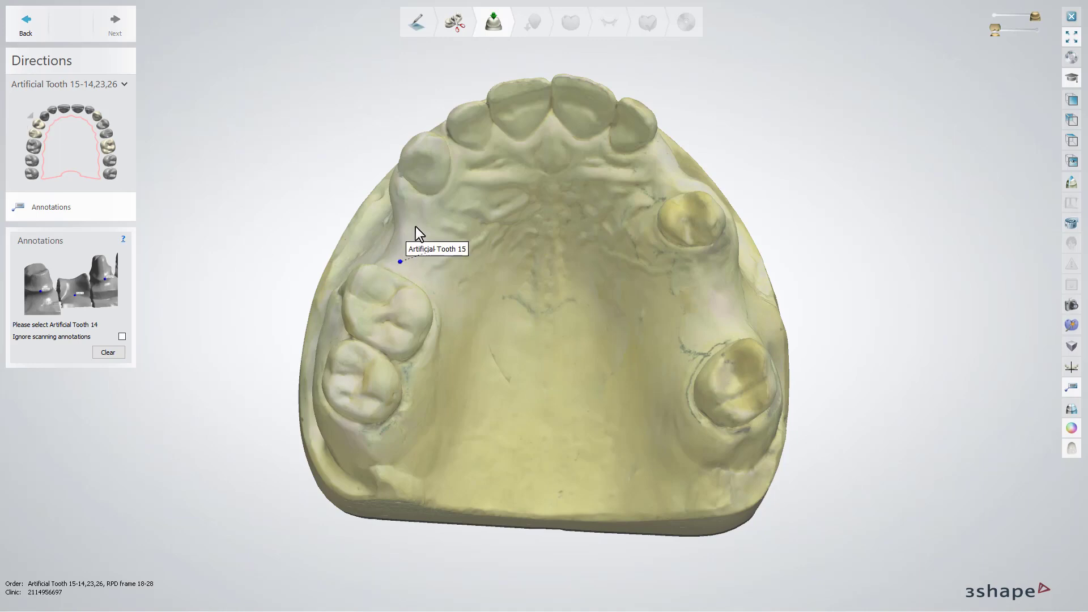
{"action": "left_click", "coordinate": [416, 226]}
{"action": "left_click", "coordinate": [661, 171]}
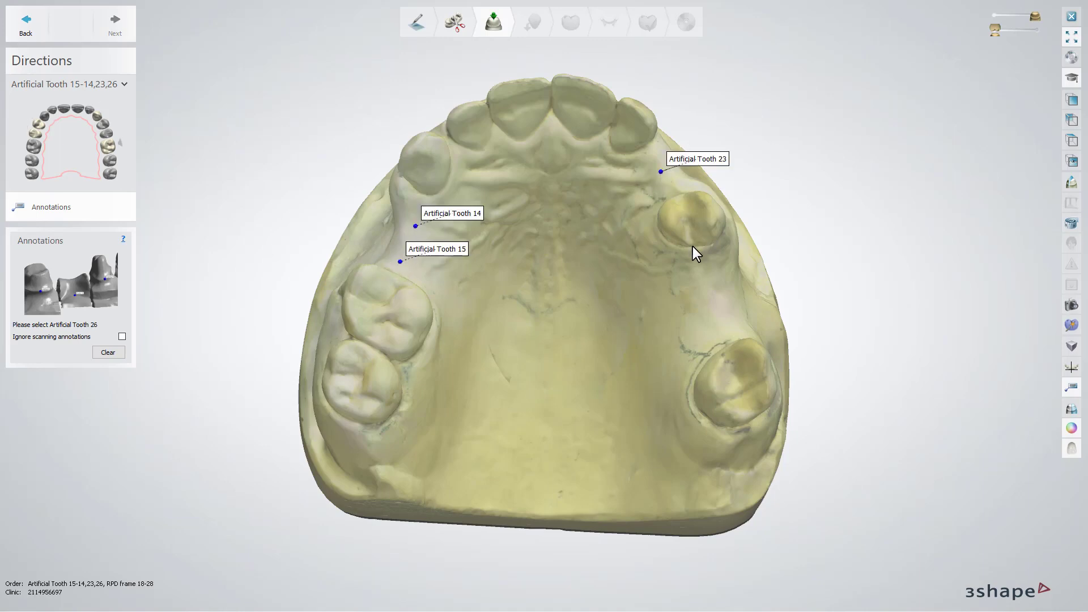
{"action": "left_click", "coordinate": [708, 303]}
- Extract a tooth from the stone model during preparation, then advance to surveying and blocking out
{"action": "left_click", "coordinate": [454, 32]}
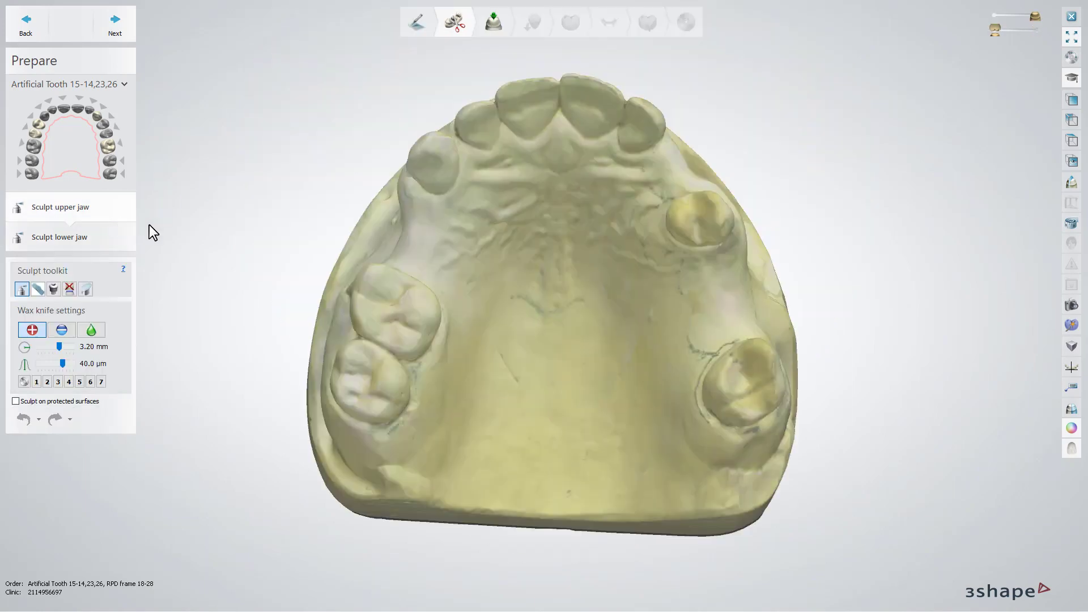
{"action": "left_click", "coordinate": [71, 288]}
{"action": "left_click", "coordinate": [471, 140]}
{"action": "mouse_move", "coordinate": [420, 145]}
{"action": "right_mouse_down"}
{"action": "mouse_move", "coordinate": [410, 130]}
{"action": "mouse_move", "coordinate": [407, 141]}
{"action": "mouse_move", "coordinate": [421, 144]}
{"action": "right_mouse_up"}
{"action": "key", "text": "Return"}
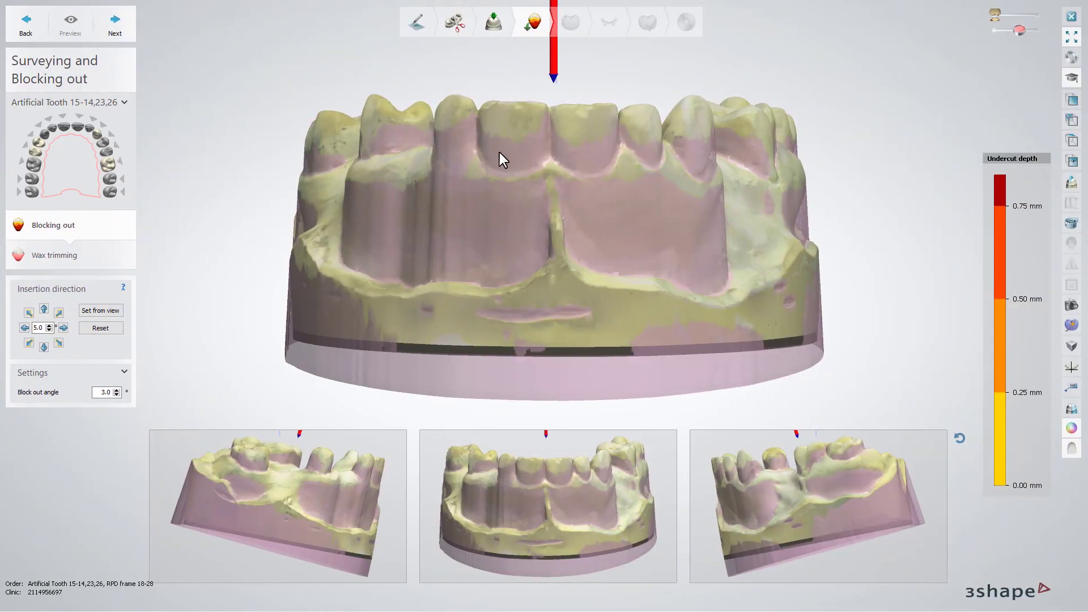
- Accept the 3.0° block-out, check the model in Wax trimming, and reach Anatomy design
{"action": "mouse_move", "coordinate": [526, 149]}
{"action": "right_mouse_down"}
{"action": "mouse_move", "coordinate": [525, 205]}
{"action": "mouse_move", "coordinate": [525, 154]}
{"action": "right_mouse_up"}
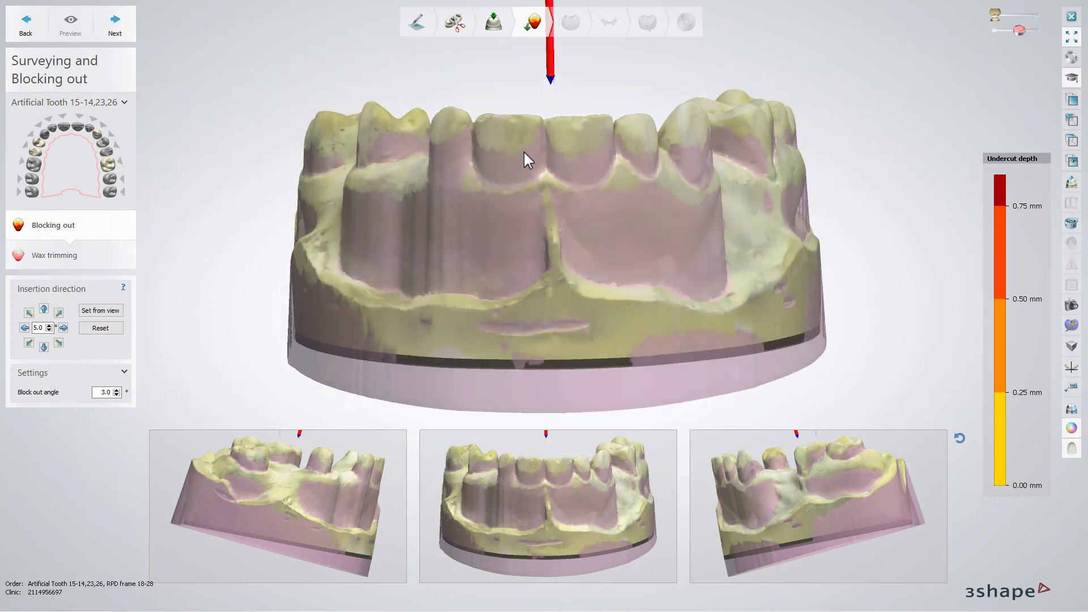
{"action": "left_click", "coordinate": [131, 29]}
{"action": "mouse_move", "coordinate": [213, 172]}
{"action": "right_mouse_down"}
{"action": "mouse_move", "coordinate": [240, 162]}
{"action": "mouse_move", "coordinate": [353, 187]}
{"action": "right_mouse_up"}
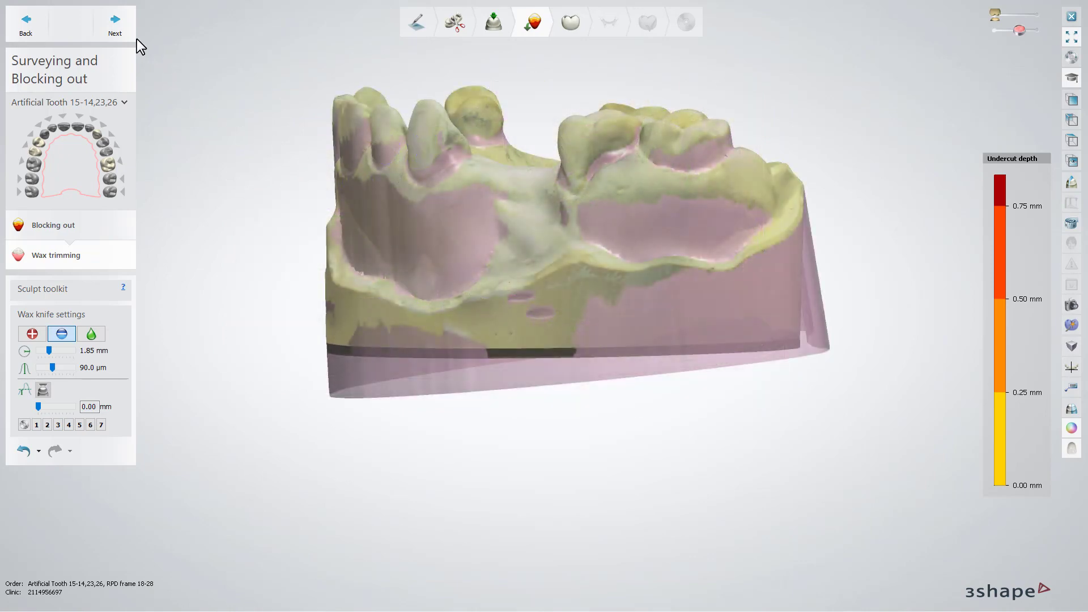
{"action": "left_click", "coordinate": [116, 26]}
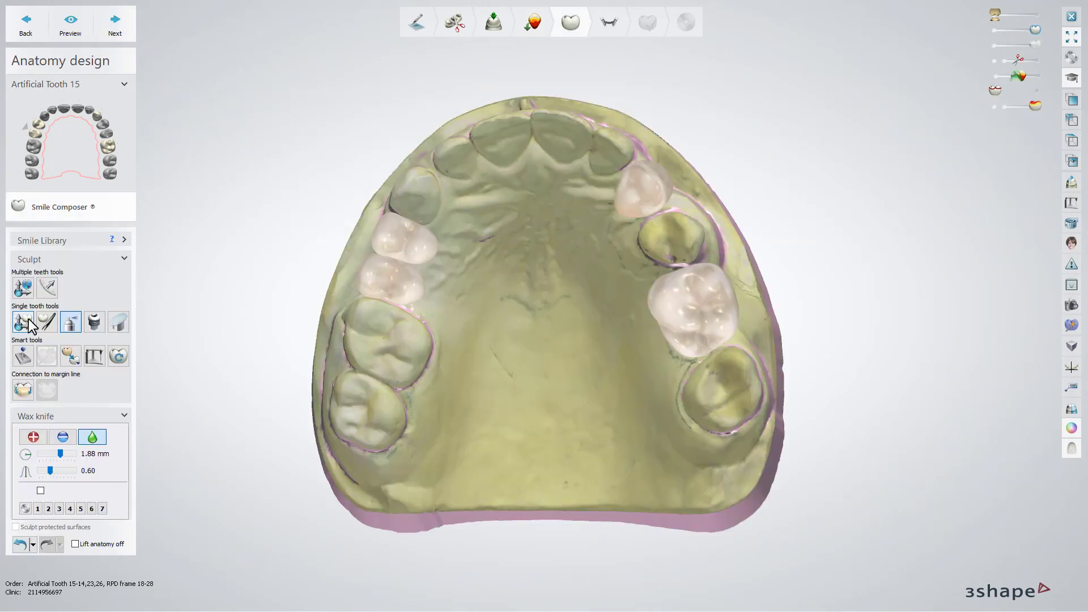
- Rotate artificial tooth 15 slightly, then apply contacts and smoothing to all teeth at 0.20 mm gingiva distance
{"action": "left_click", "coordinate": [31, 321]}
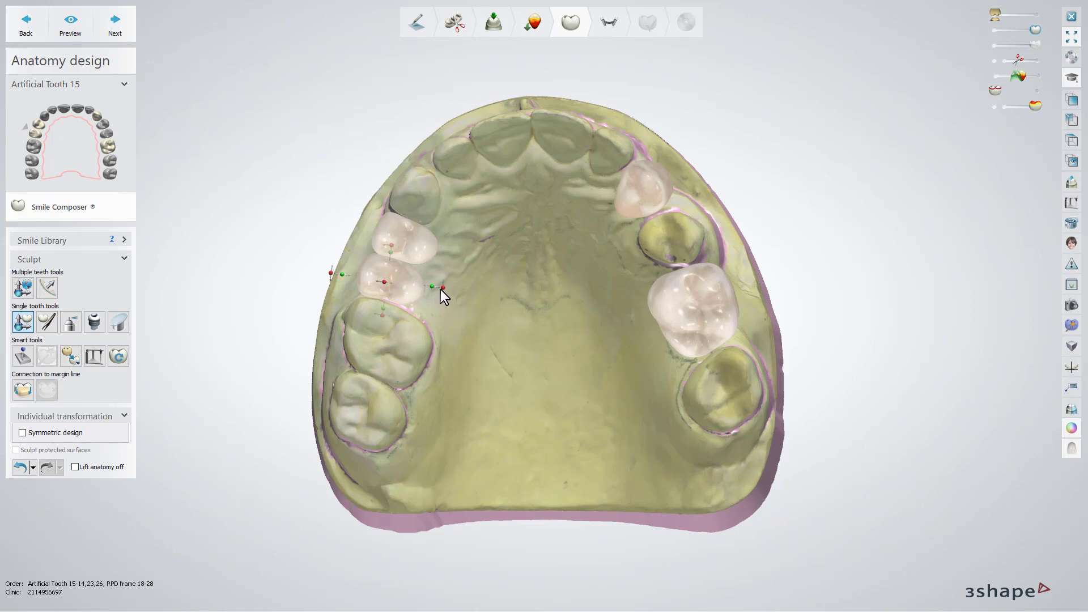
{"action": "left_click_drag", "start_coordinate": [443, 287], "coordinate": [444, 288]}
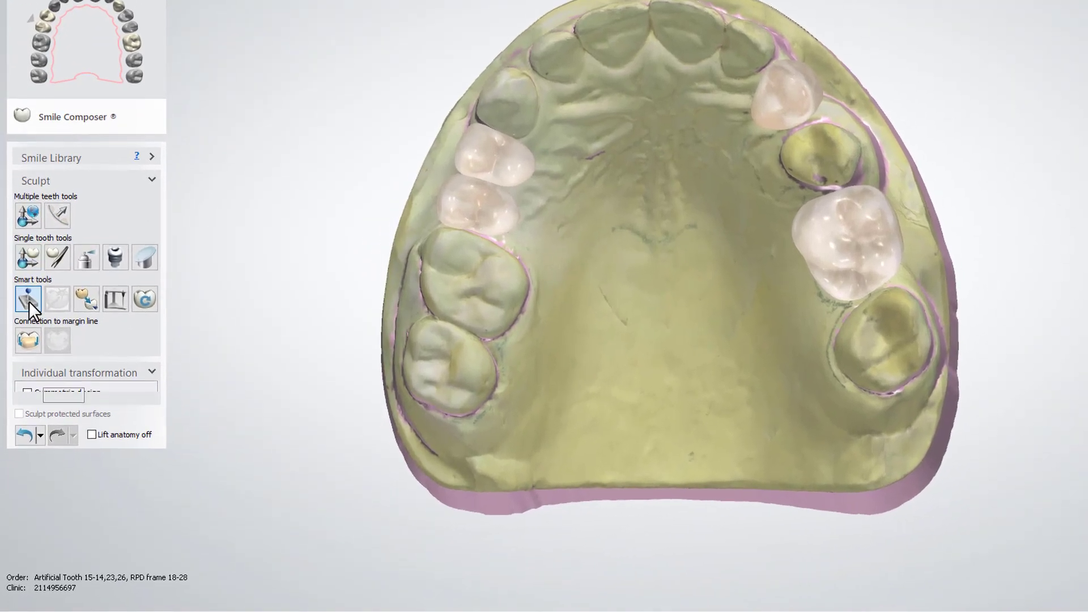
{"action": "left_click", "coordinate": [23, 356]}
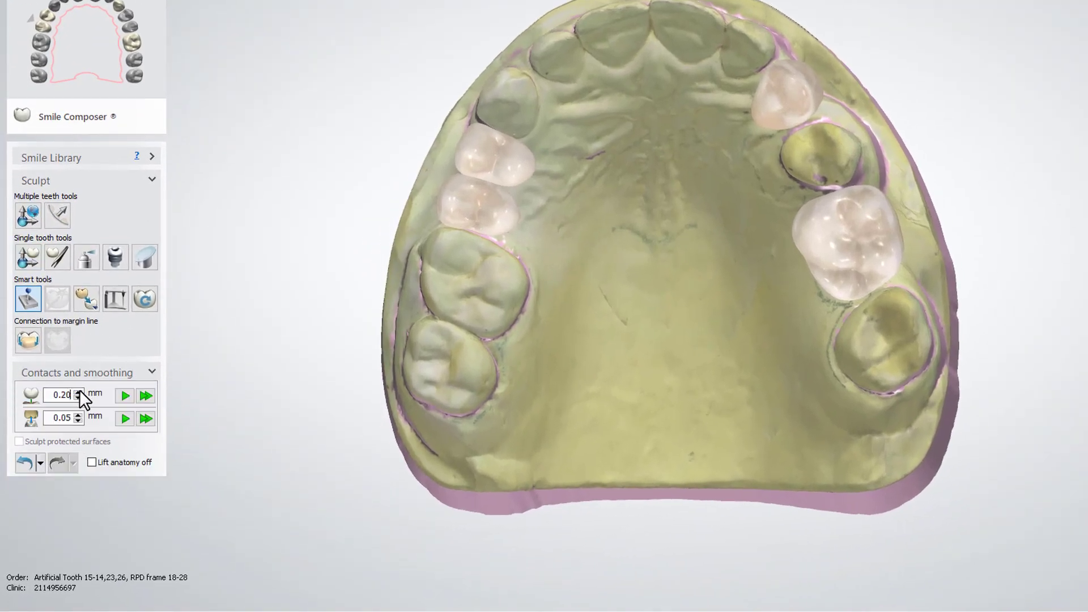
{"action": "left_click", "coordinate": [151, 395]}
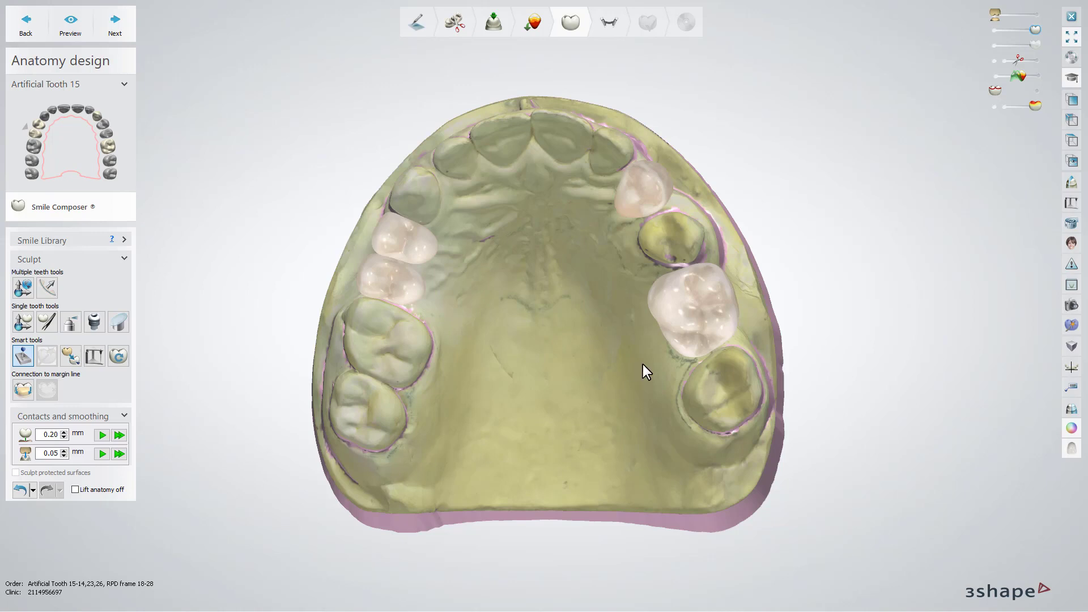
- Hide the stone model and raise the chosen crown slightly with Individual transformation
{"action": "left_click", "coordinate": [994, 75]}
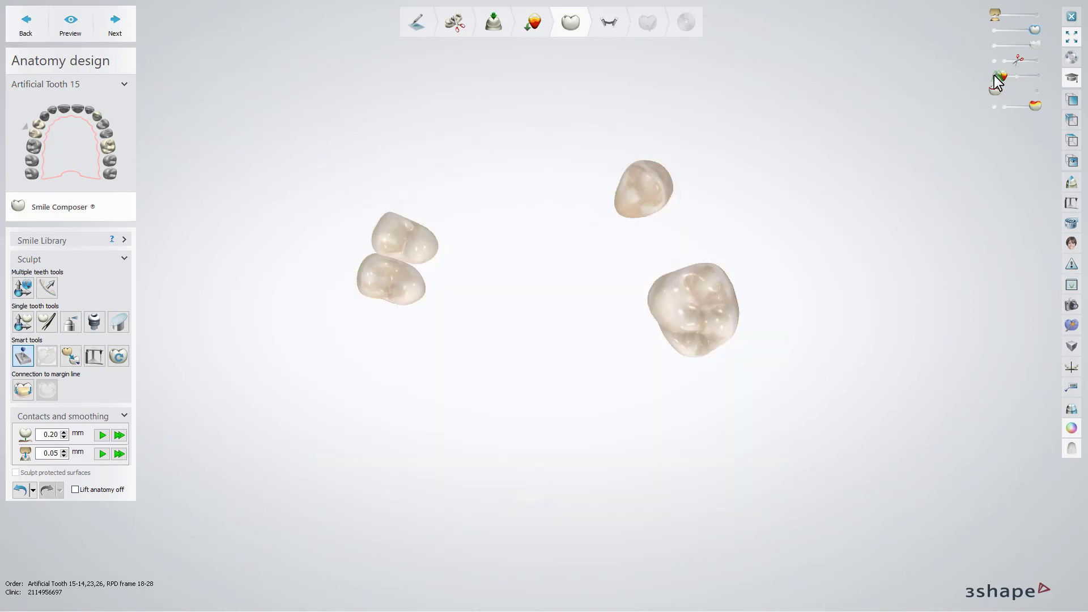
{"action": "right_click_drag", "start_coordinate": [860, 259], "coordinate": [789, 260]}
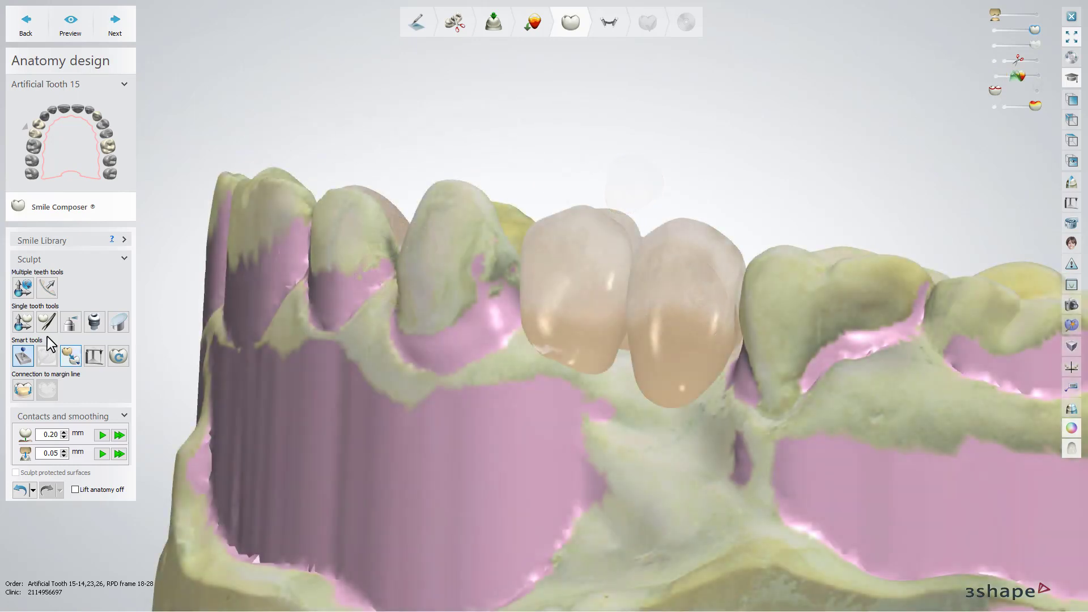
{"action": "left_click", "coordinate": [22, 321]}
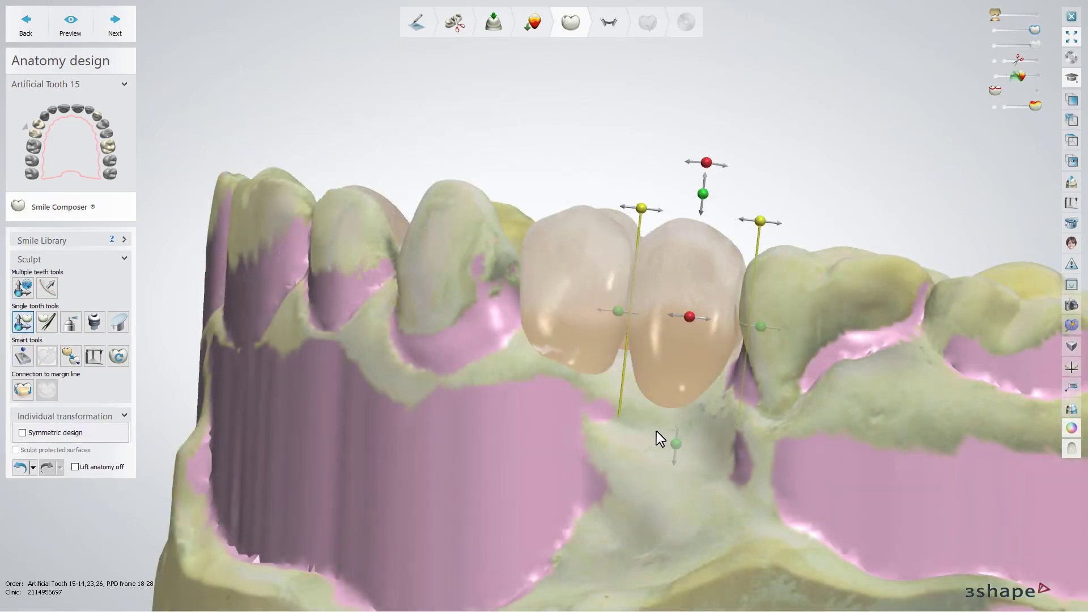
{"action": "left_click_drag", "start_coordinate": [678, 447], "coordinate": [681, 436]}
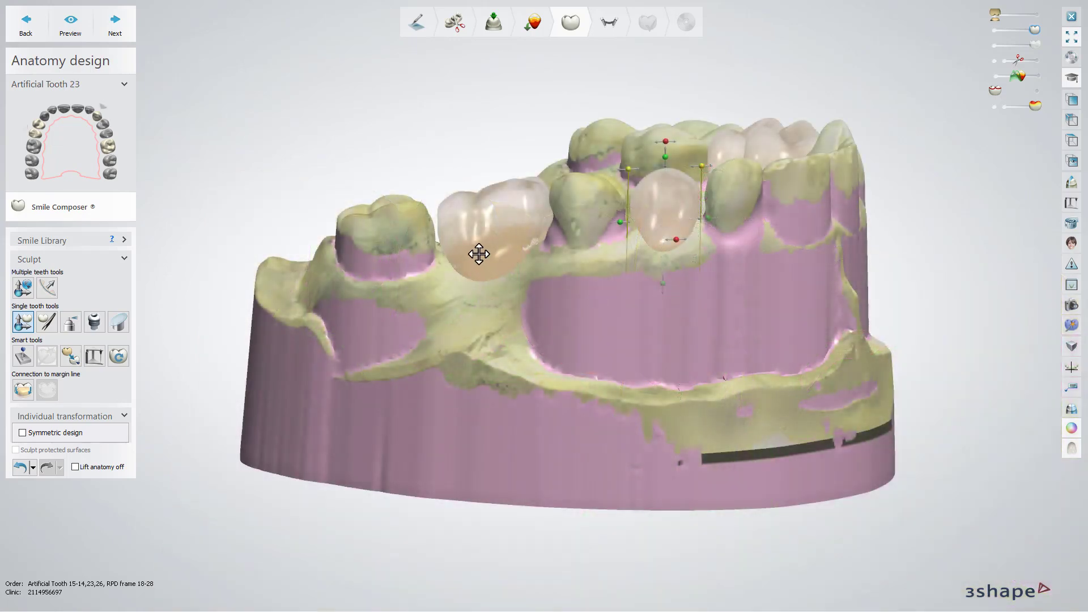
- Raise artificial tooth 26 along its axis and advance to the RPD design step
{"action": "left_click", "coordinate": [479, 255]}
{"action": "left_click_drag", "start_coordinate": [510, 291], "coordinate": [509, 288]}
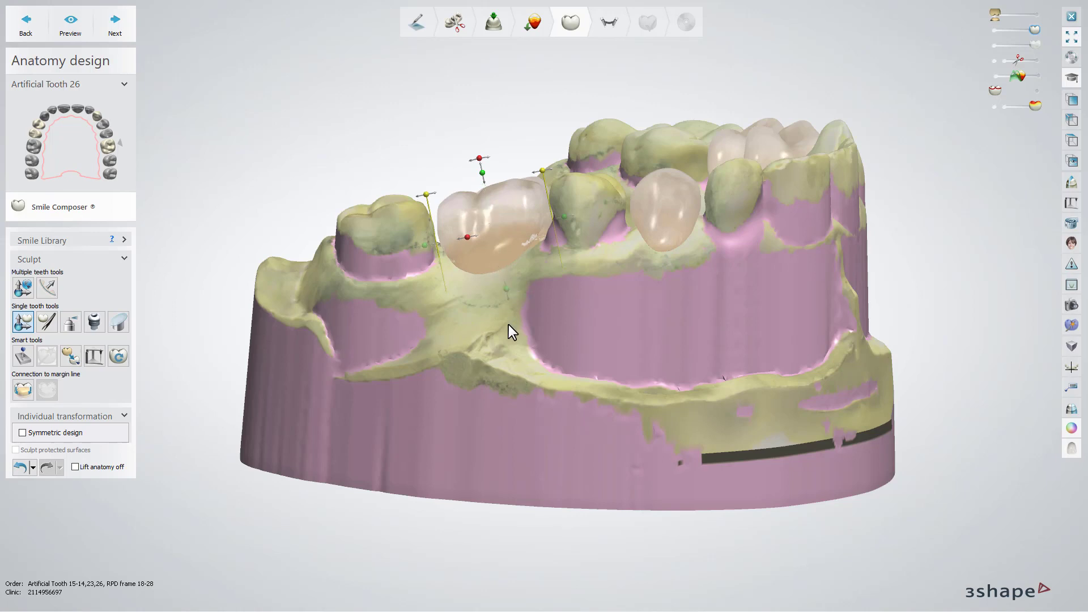
{"action": "left_click", "coordinate": [123, 27]}
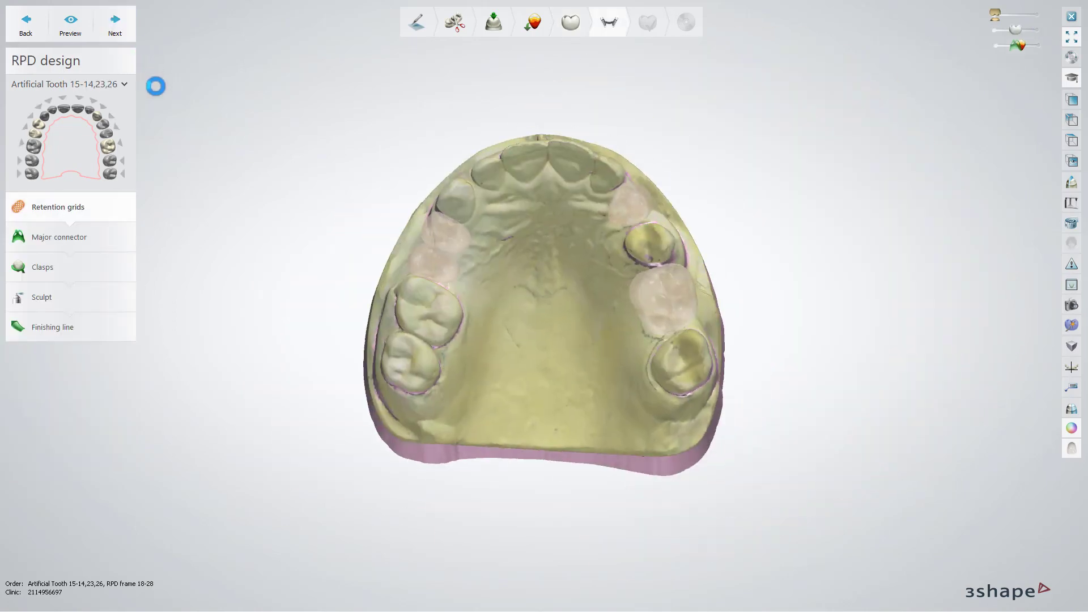
- Start the major connector outline with wax thickness set to 0.50 mm
{"action": "left_click", "coordinate": [128, 237]}
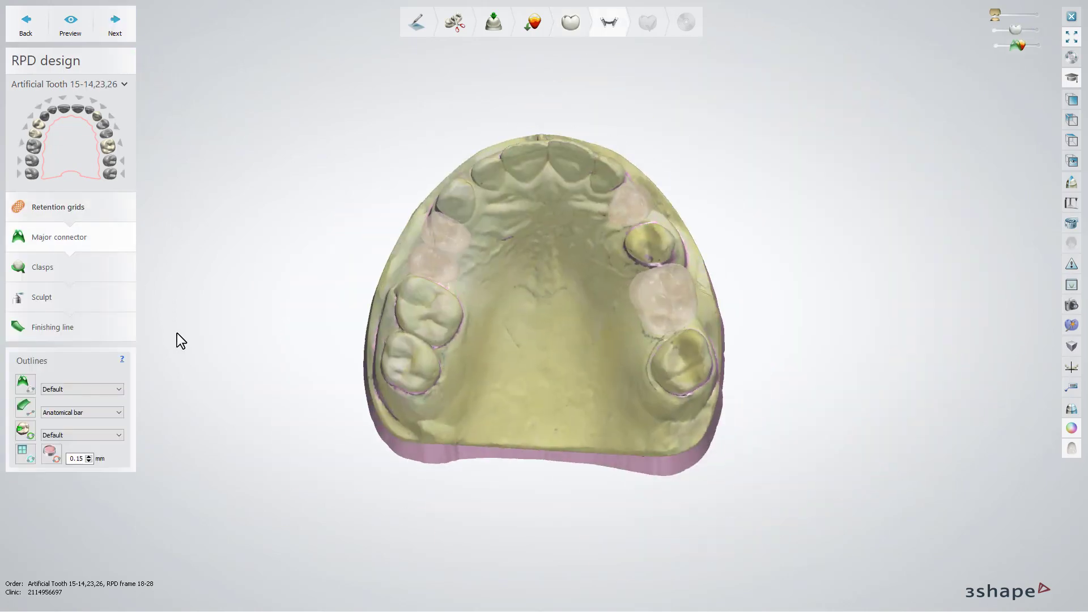
{"action": "left_click", "coordinate": [29, 386]}
{"action": "left_click", "coordinate": [102, 509]}
{"action": "left_click", "coordinate": [102, 509]}
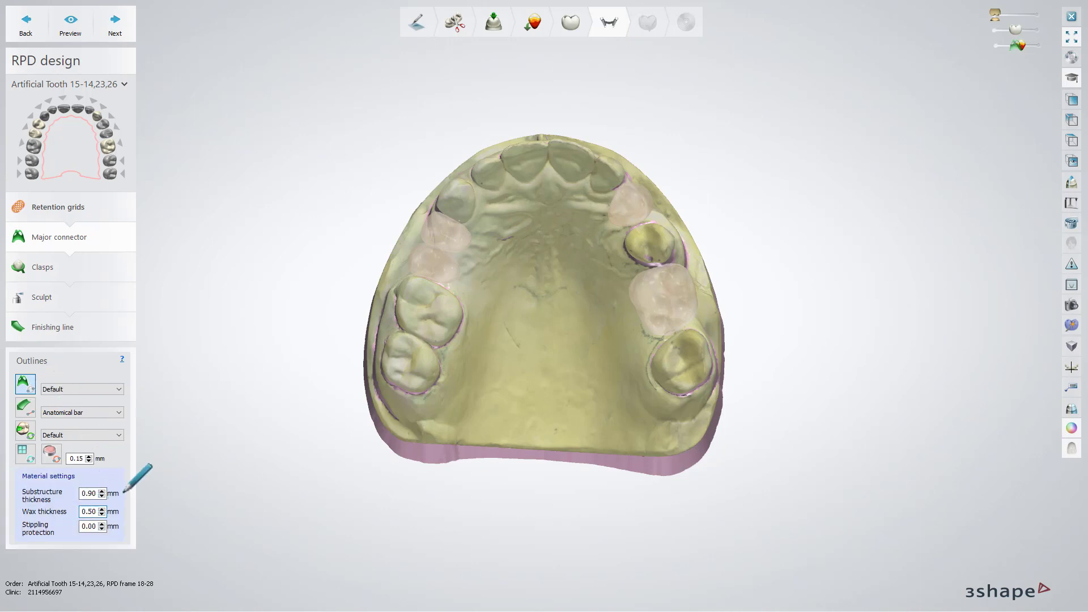
- Trace the anatomical-bar connector outline across the palate, finish it, and go to Sculpt
{"action": "left_click", "coordinate": [442, 350]}
{"action": "left_click", "coordinate": [451, 349]}
{"action": "left_click", "coordinate": [464, 338]}
{"action": "left_click", "coordinate": [468, 329]}
{"action": "left_click", "coordinate": [474, 317]}
{"action": "left_click", "coordinate": [481, 306]}
{"action": "left_click", "coordinate": [495, 292]}
{"action": "left_click", "coordinate": [507, 283]}
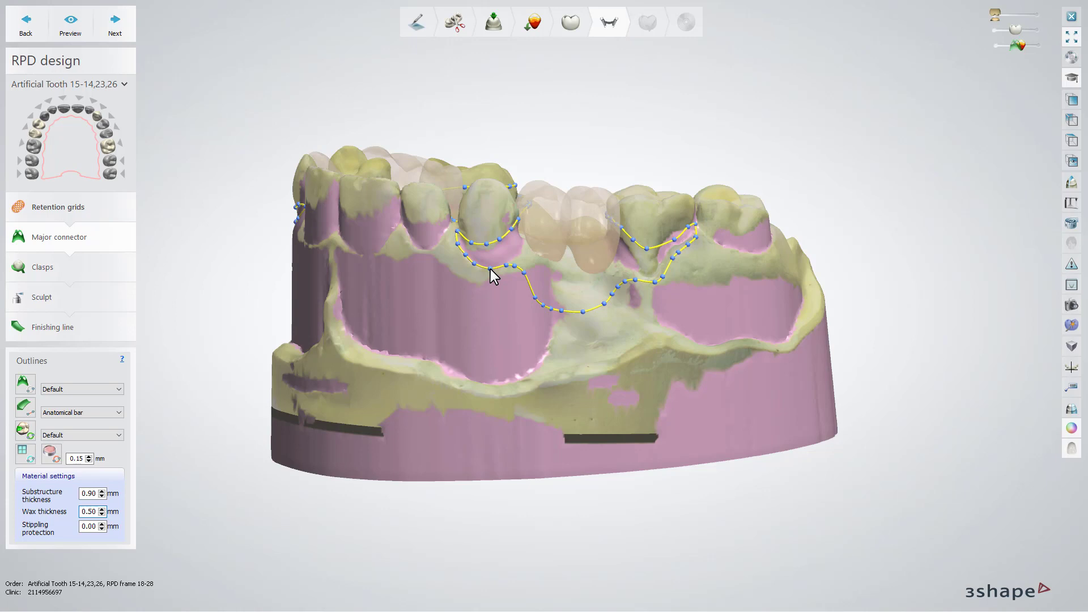
{"action": "right_click", "coordinate": [494, 277]}
{"action": "left_click", "coordinate": [519, 321]}
{"action": "left_click", "coordinate": [574, 313]}
{"action": "left_click", "coordinate": [120, 297]}
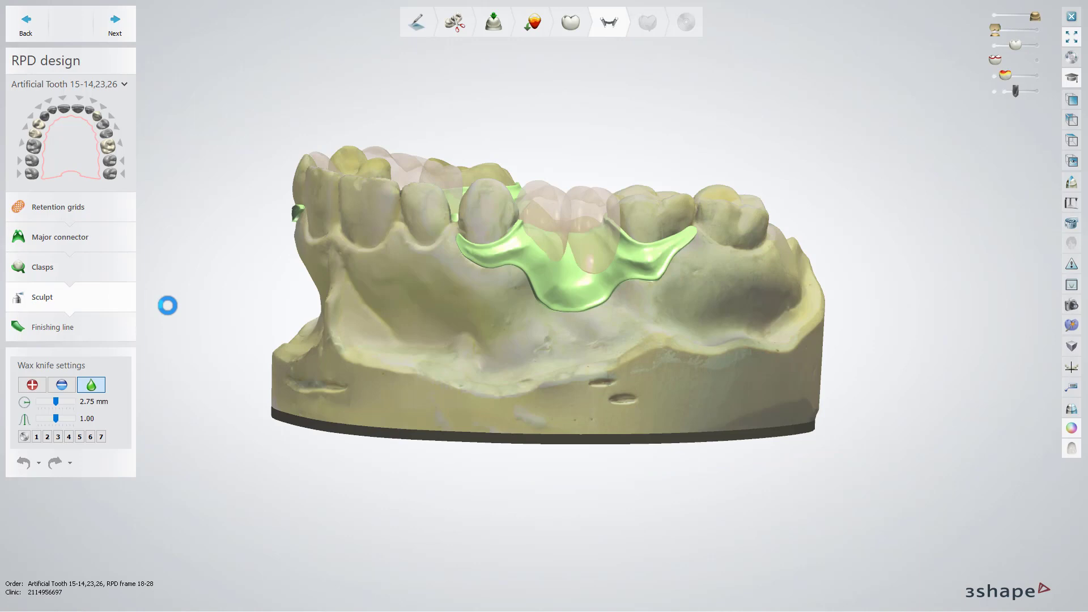
- Smooth the connector surface, set the wax knife to add material, then pass Finishing line to Finalize
{"action": "left_click", "coordinate": [558, 290]}
{"action": "left_click", "coordinate": [36, 384]}
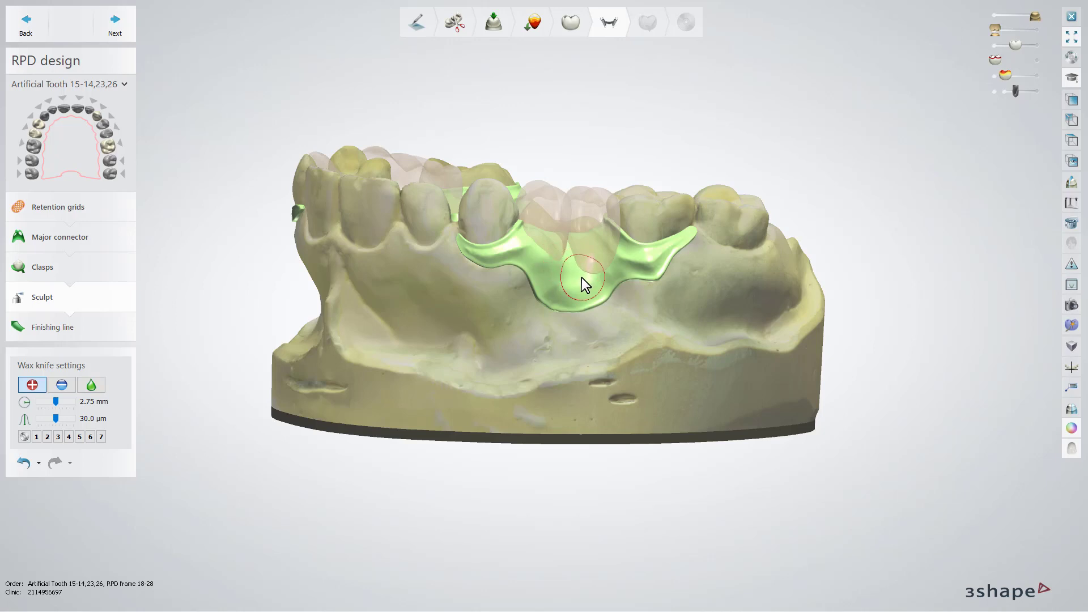
{"action": "scroll", "coordinate": [608, 274], "scroll_direction": "down", "scroll_amount": 5, "text": "ctrl"}
{"action": "left_click", "coordinate": [131, 38]}
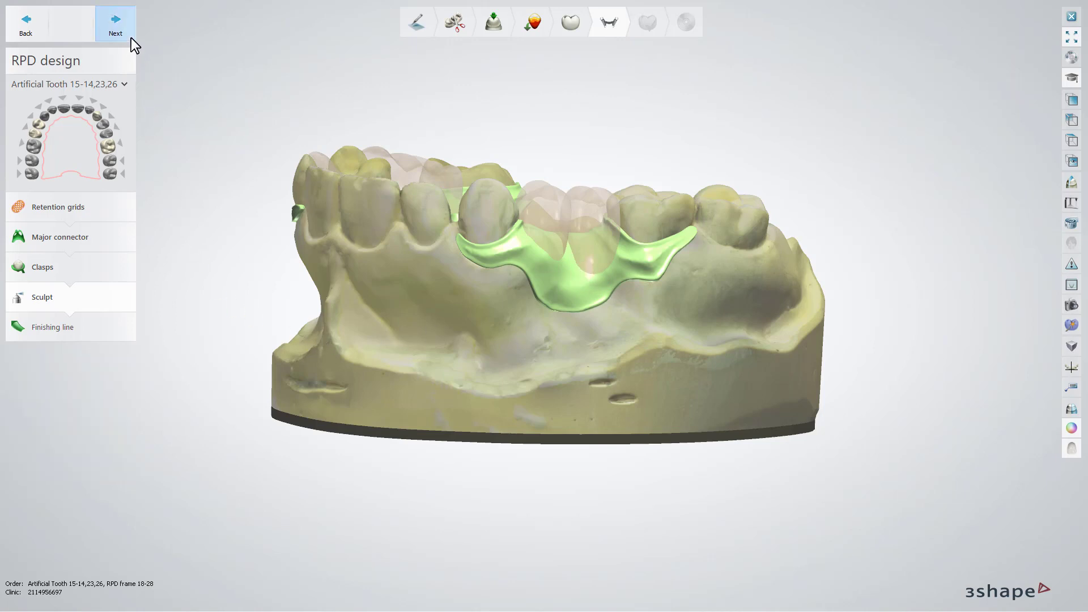
{"action": "left_click", "coordinate": [130, 34]}
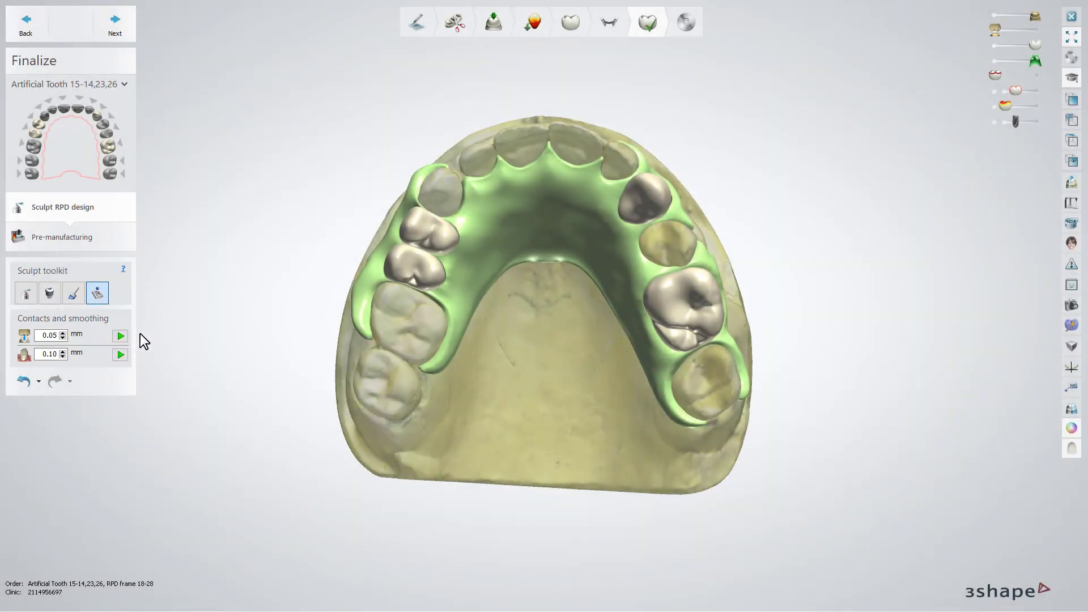
- Run contacts and smoothing (0.05 mm, 0.10 mm), inspect the frame with teeth hidden, then go to Pre-manufacturing
{"action": "left_click", "coordinate": [120, 355]}
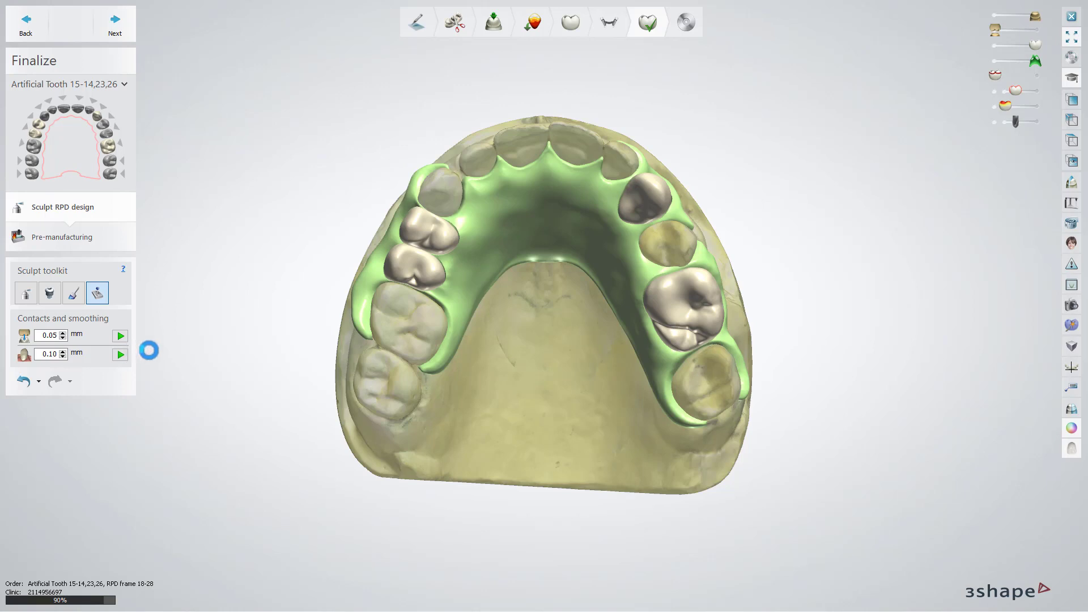
{"action": "left_click", "coordinate": [994, 44]}
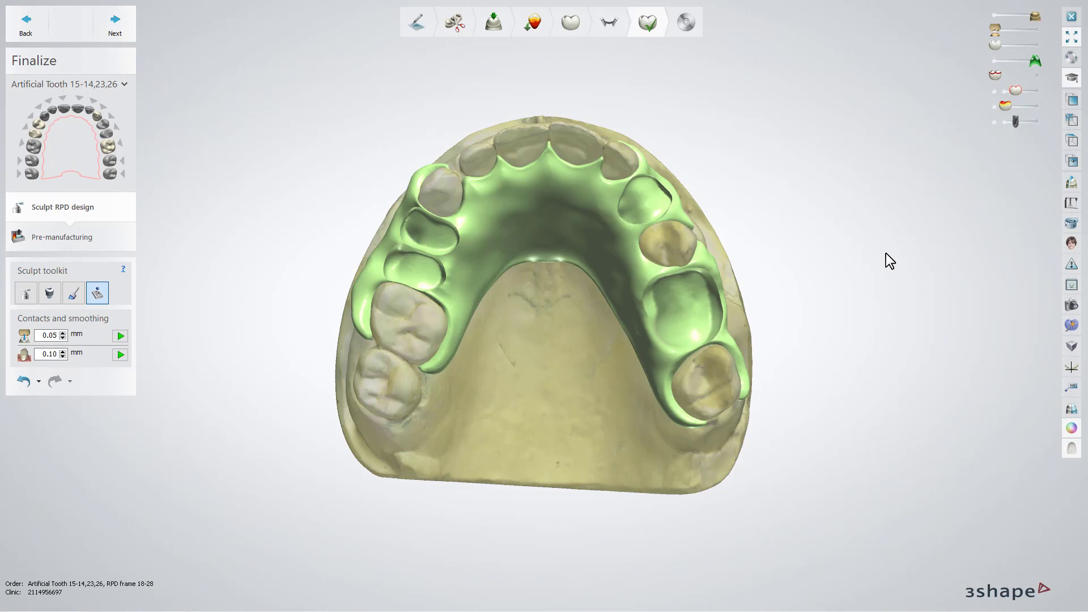
{"action": "right_click_drag", "start_coordinate": [886, 253], "coordinate": [872, 253]}
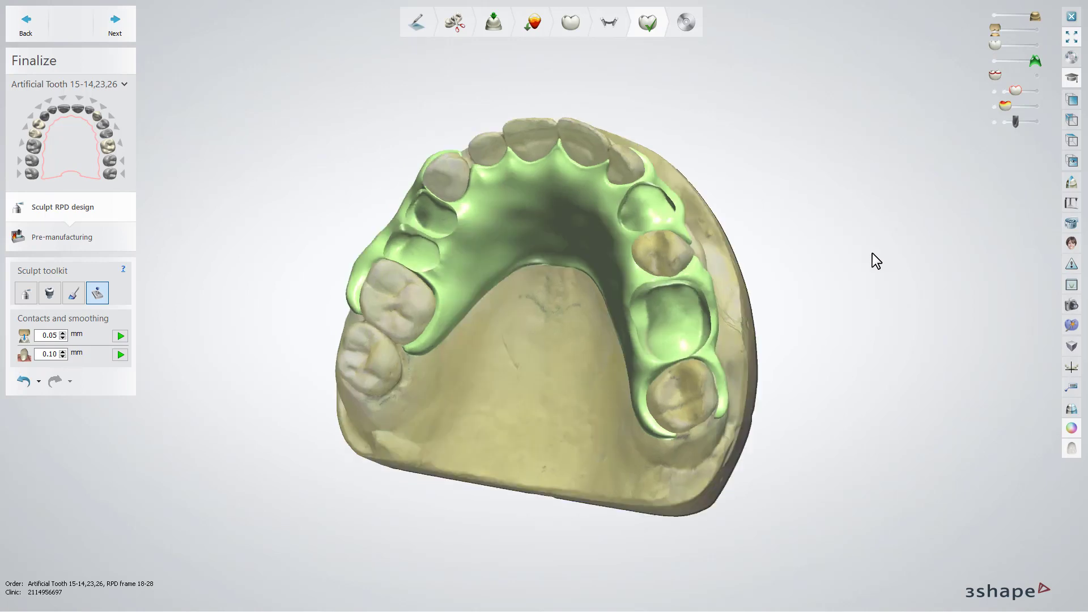
{"action": "left_click", "coordinate": [1036, 45]}
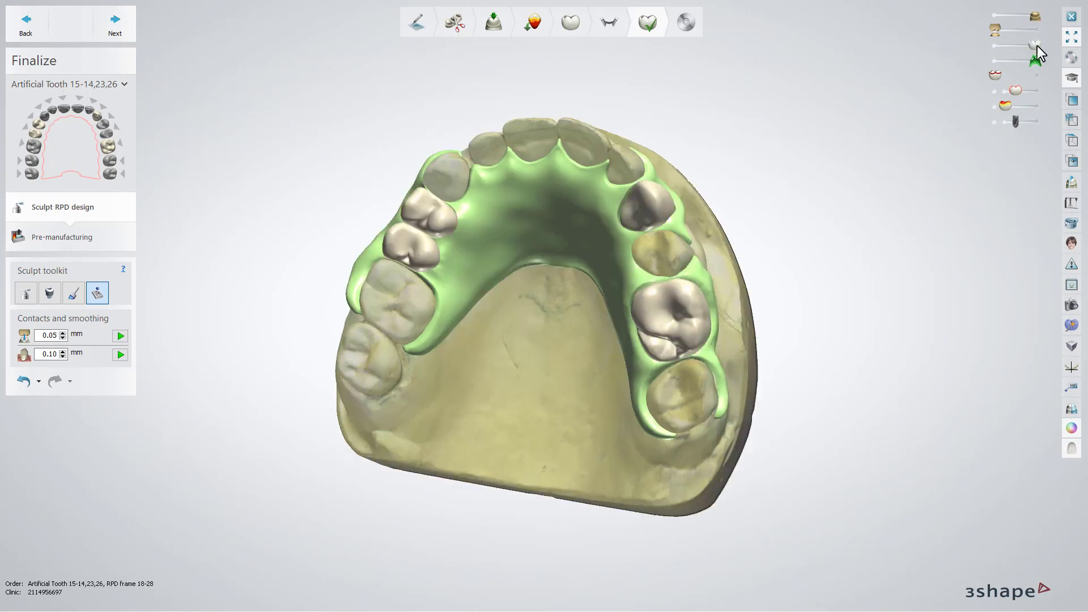
{"action": "left_click", "coordinate": [132, 236]}
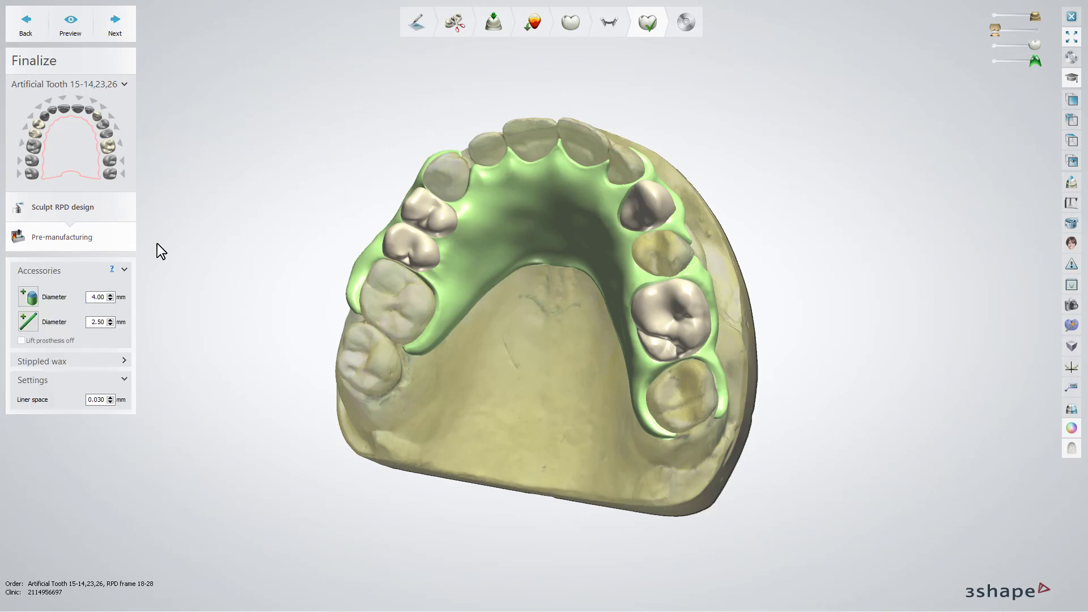
- Choose None as the stippled wax material, save the finished RPD design, and return to Dental Manager
{"action": "left_click", "coordinate": [124, 361]}
{"action": "left_click", "coordinate": [121, 383]}
{"action": "left_click", "coordinate": [121, 397]}
{"action": "left_click", "coordinate": [106, 396]}
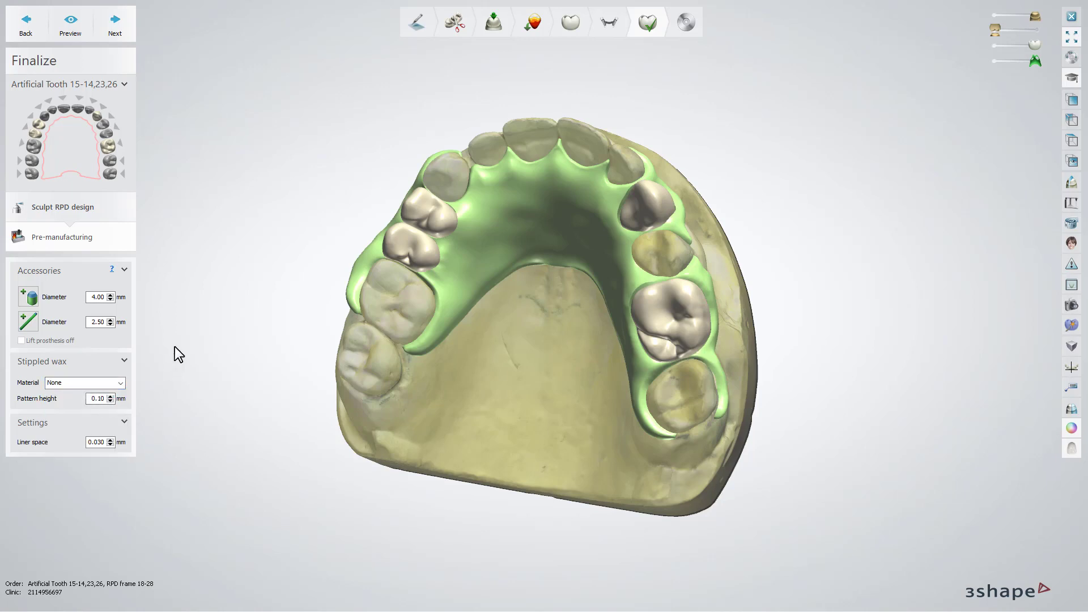
{"action": "left_click", "coordinate": [124, 31]}
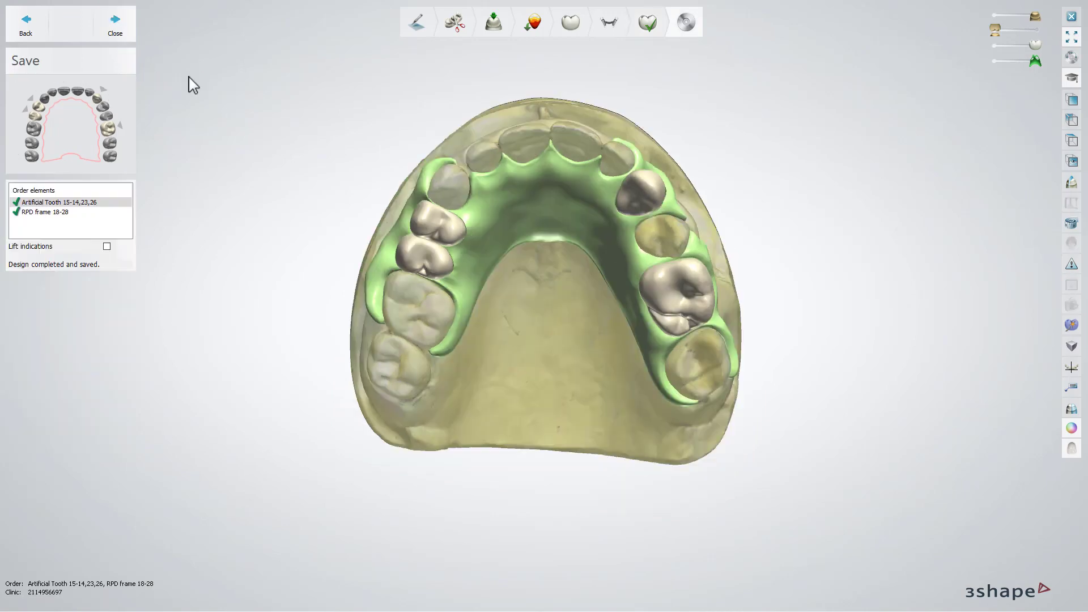
{"action": "left_click", "coordinate": [131, 35]}
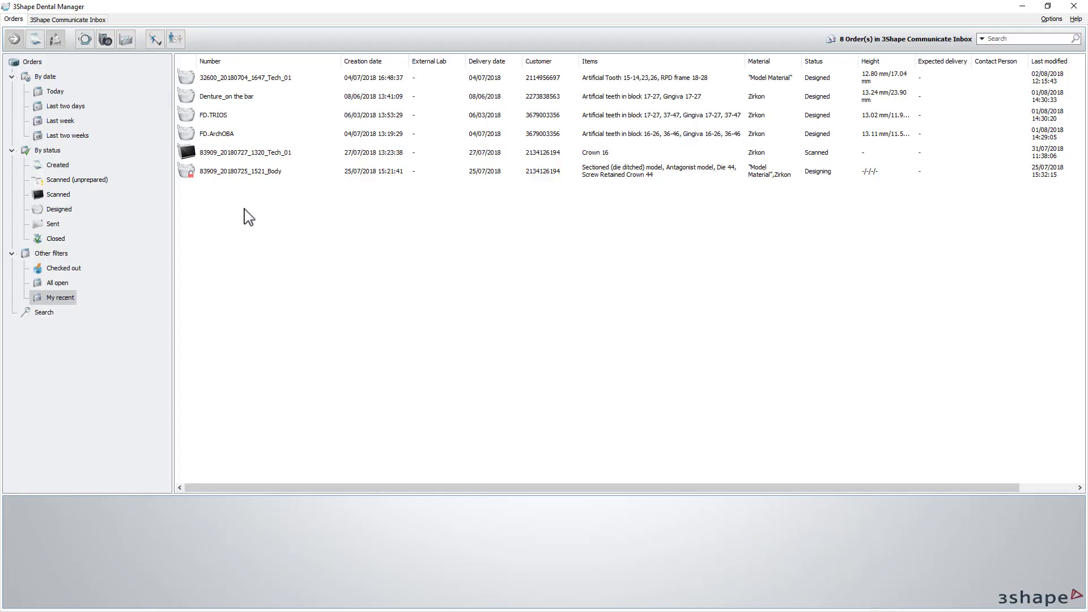
- Generate CAM output for the RPD frame order via Advanced > Generate CAM Output
{"action": "right_click", "coordinate": [247, 78]}
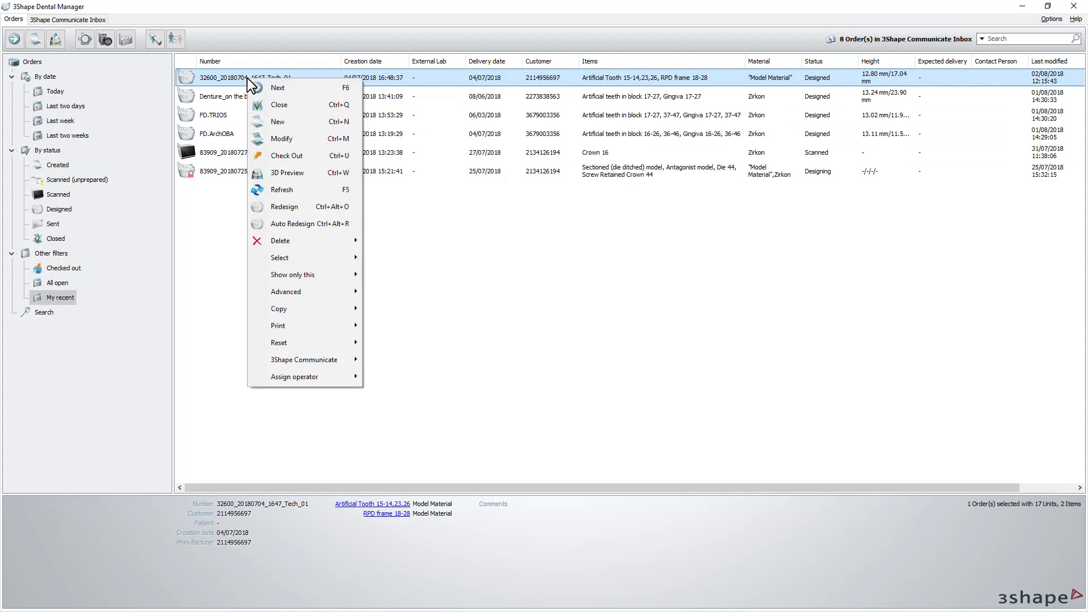
{"action": "mouse_move", "coordinate": [314, 289]}
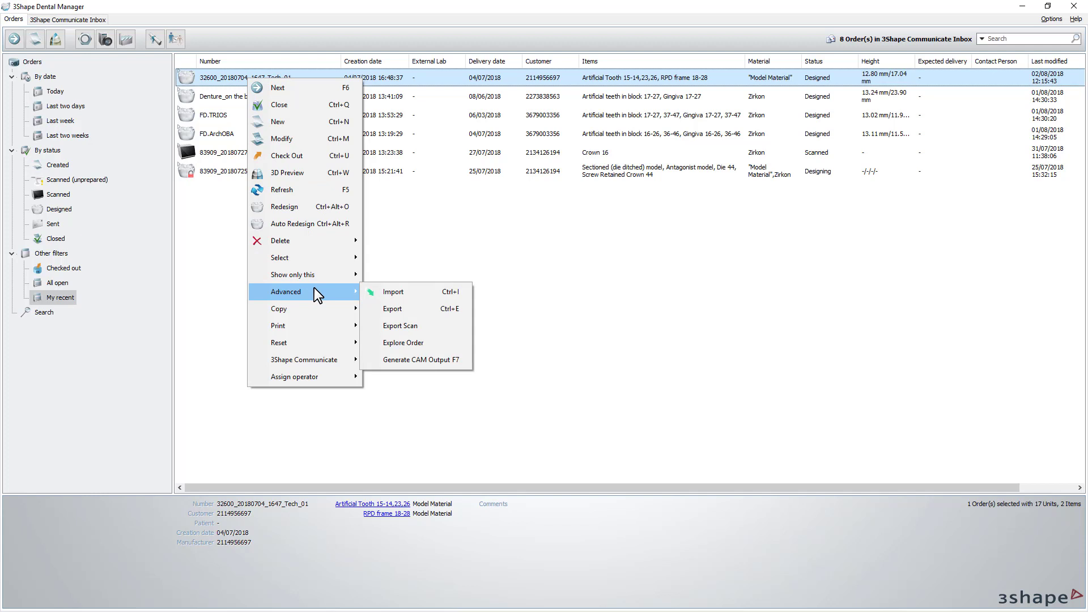
{"action": "left_click", "coordinate": [428, 359]}
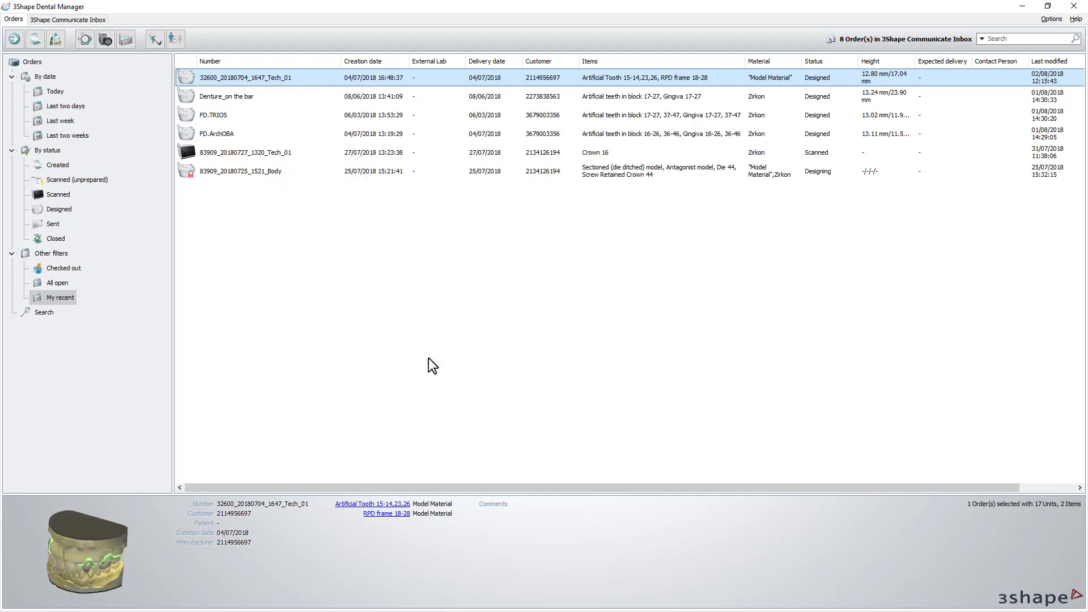
- Open the order's CAM output folder via Advanced > Explore CAM
{"action": "right_click", "coordinate": [288, 80]}
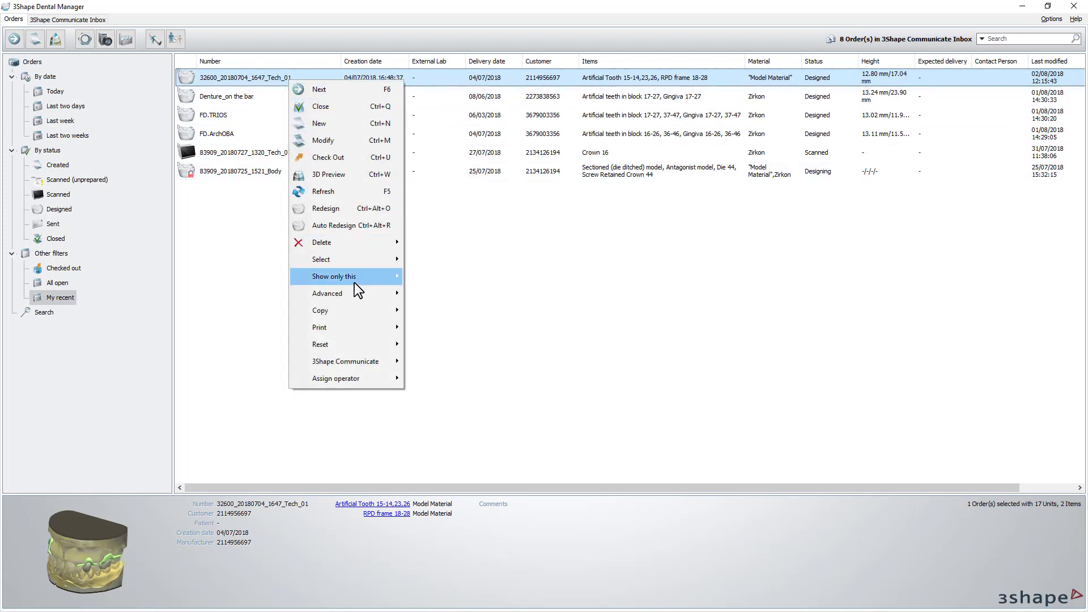
{"action": "mouse_move", "coordinate": [353, 291]}
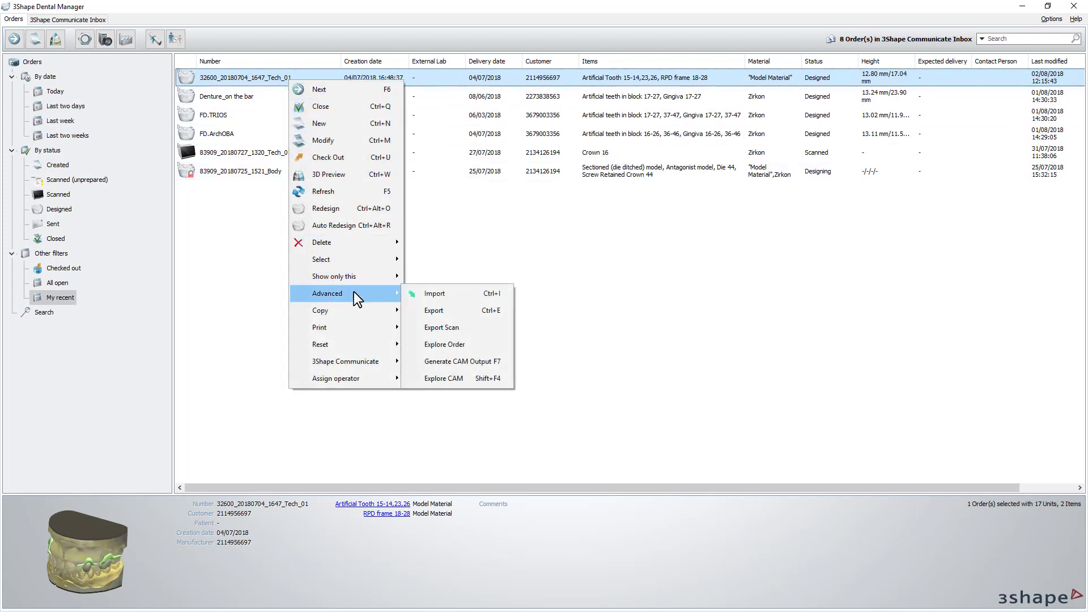
{"action": "left_click", "coordinate": [444, 377]}
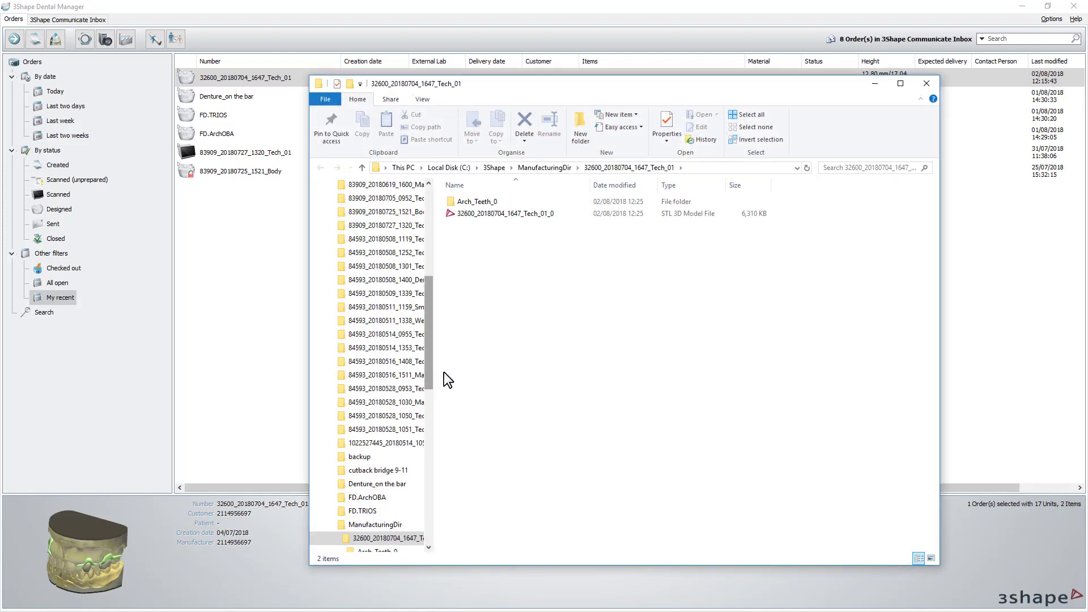
- Open the frame STL in 3D Viewer, then open all four tooth STLs from Arch_Teeth_0
{"action": "double_click", "coordinate": [502, 215]}
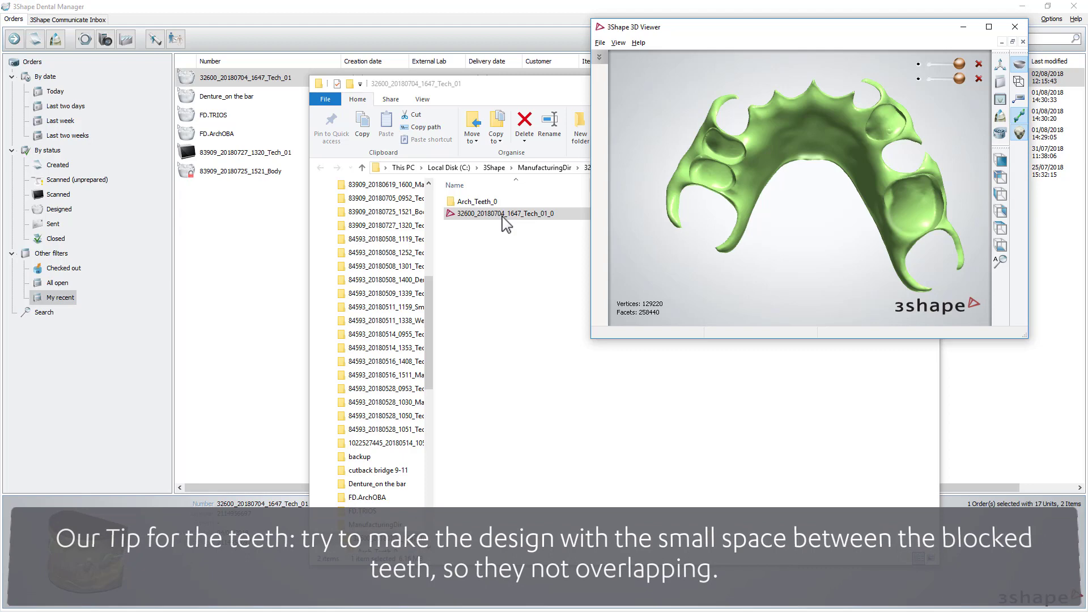
{"action": "left_click", "coordinate": [506, 225]}
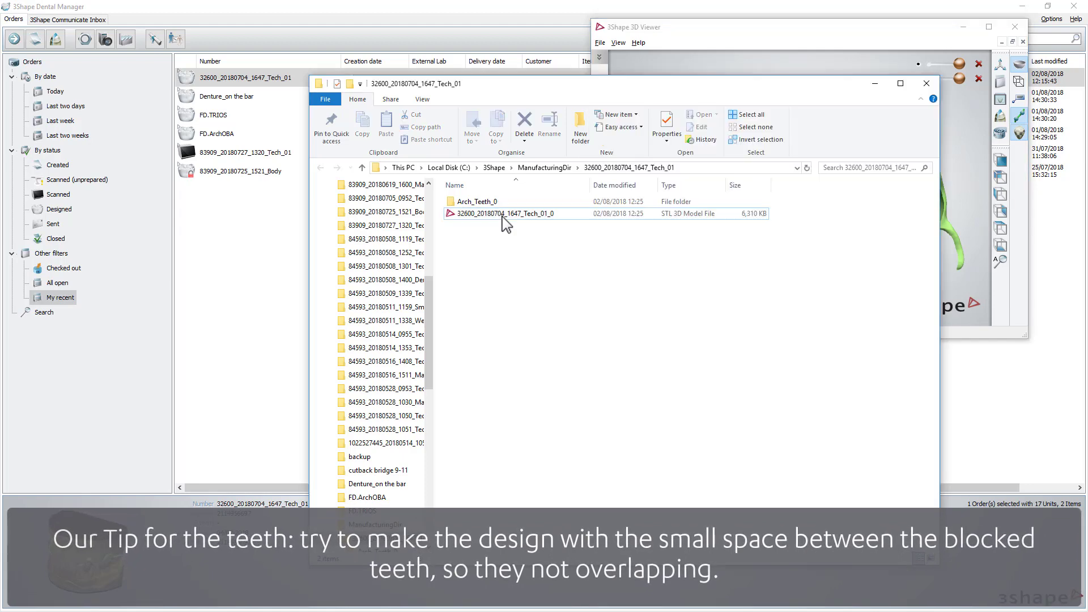
{"action": "double_click", "coordinate": [495, 202]}
{"action": "left_click_drag", "start_coordinate": [498, 271], "coordinate": [497, 202]}
{"action": "right_click", "coordinate": [498, 201]}
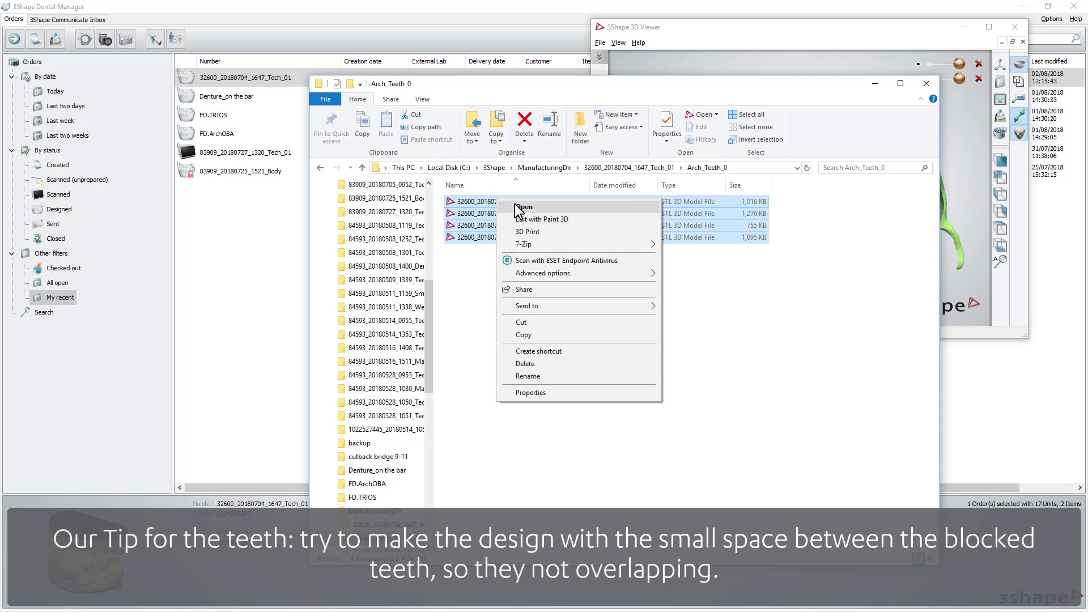
{"action": "left_click", "coordinate": [516, 206]}
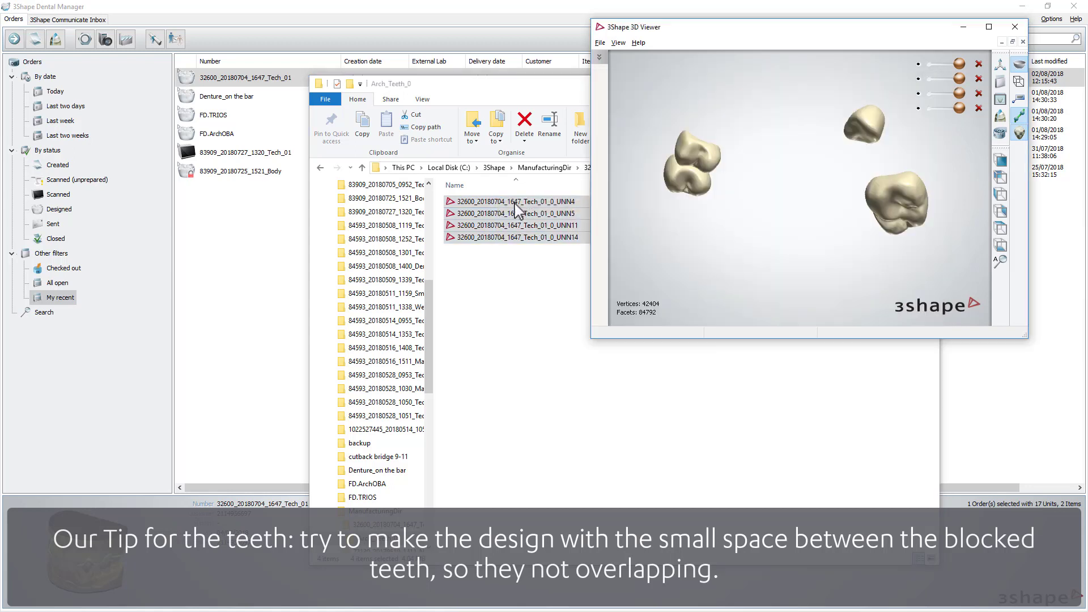